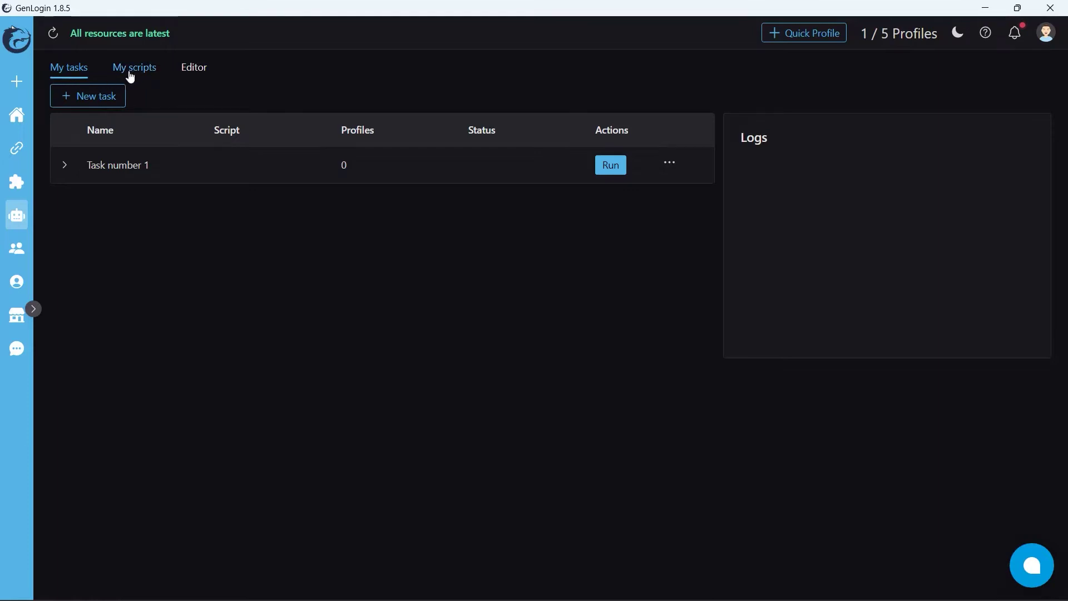
- Open the automation script editor and collapse the Navigation, Mouse, Keyboard, Data and Other node categories
left_click(189, 69)
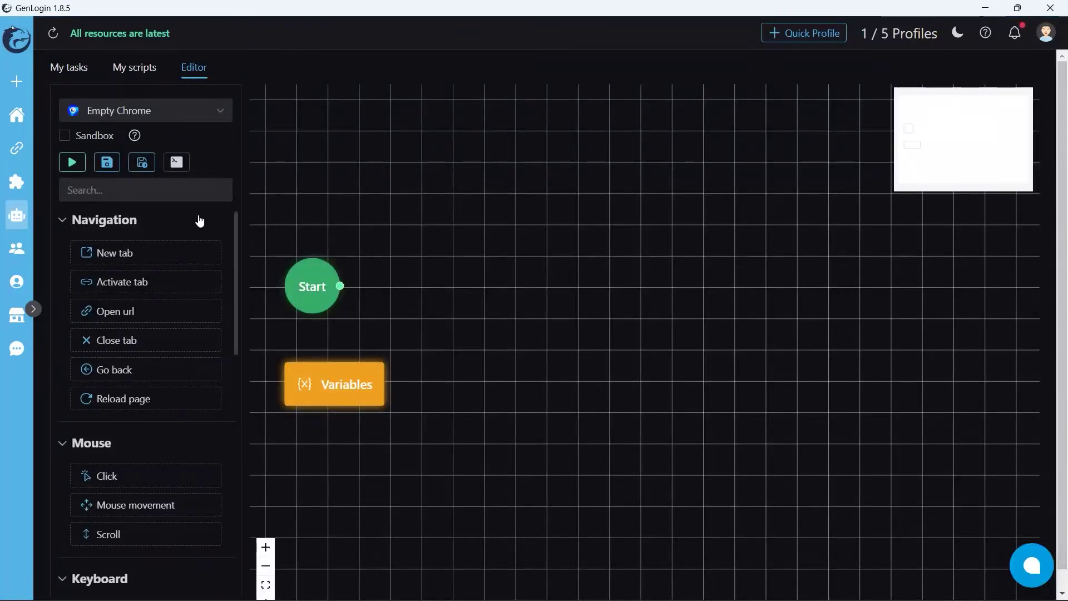
left_click(62, 221)
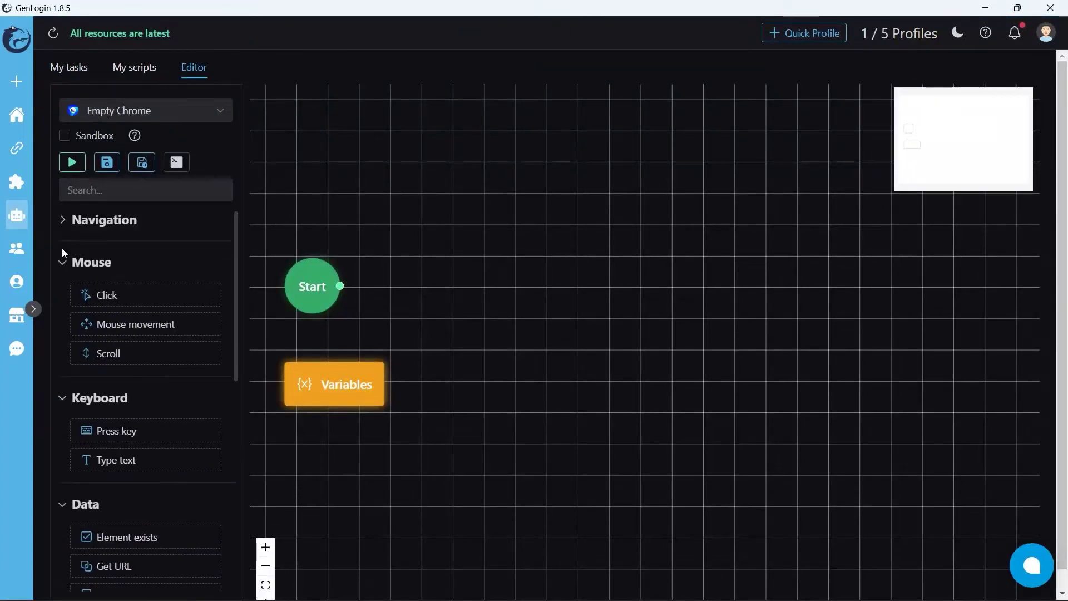
left_click(63, 264)
left_click(64, 301)
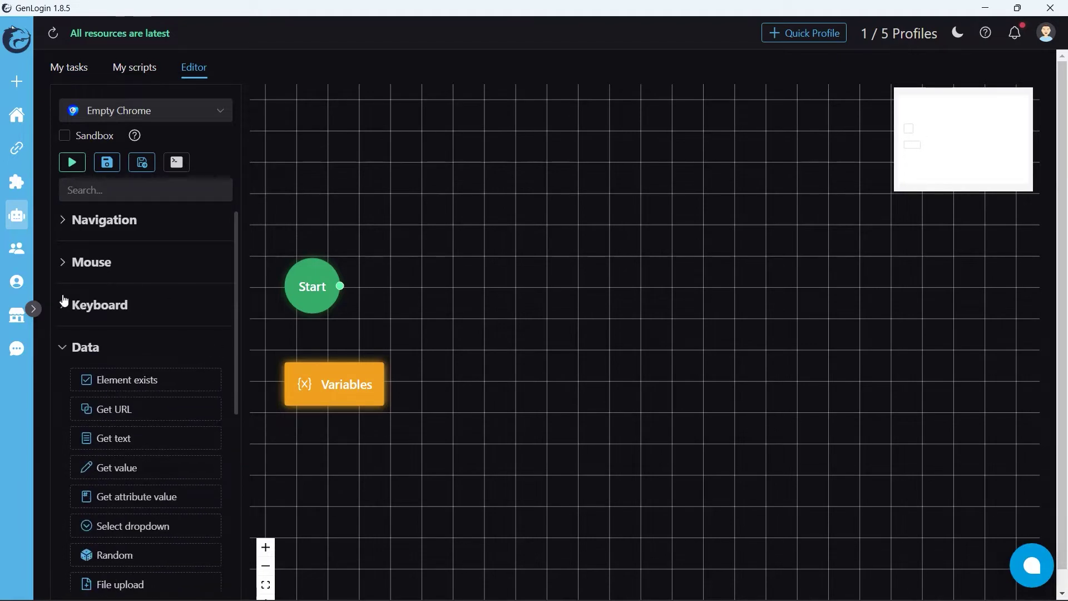
left_click(63, 340)
left_click(63, 390)
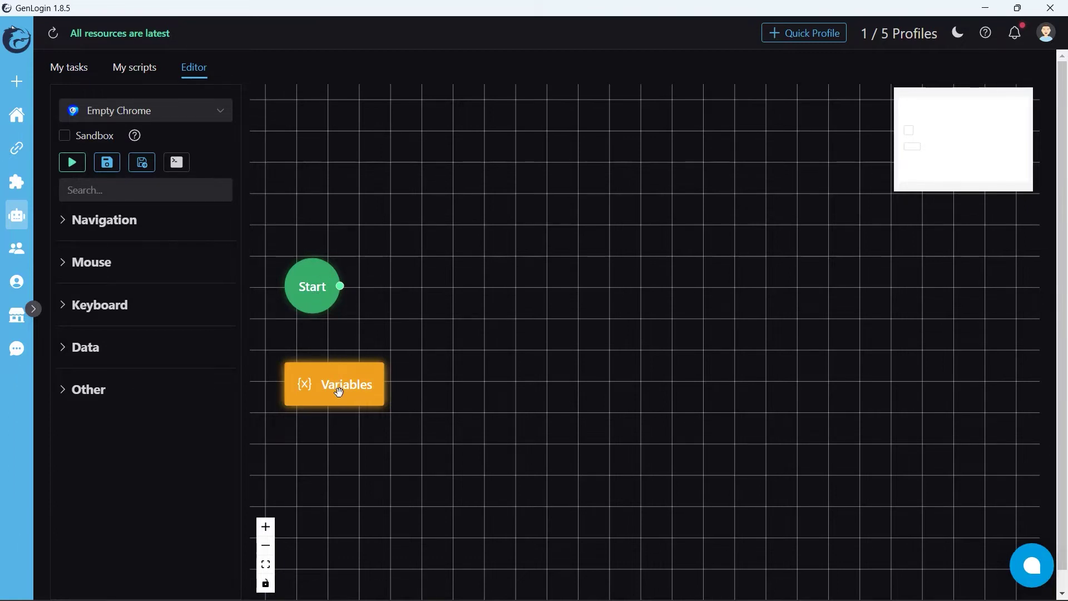
- Shift the Variables node slightly and add a Stop node on the canvas, well to the right of Start
left_click_drag(335, 393, 361, 395)
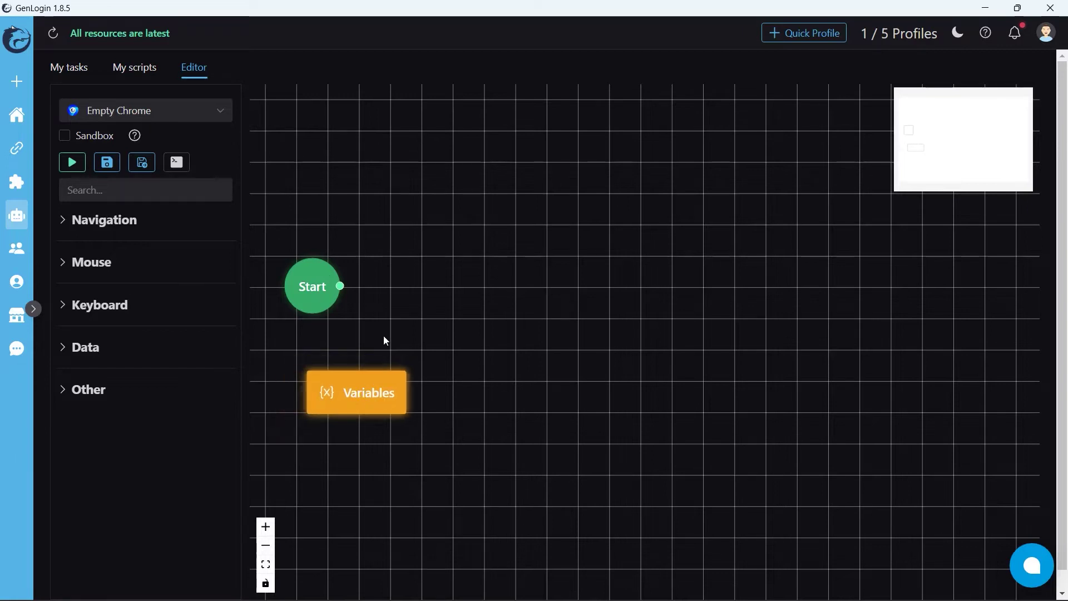
left_click(72, 392)
scroll(149, 389, "down", 1)
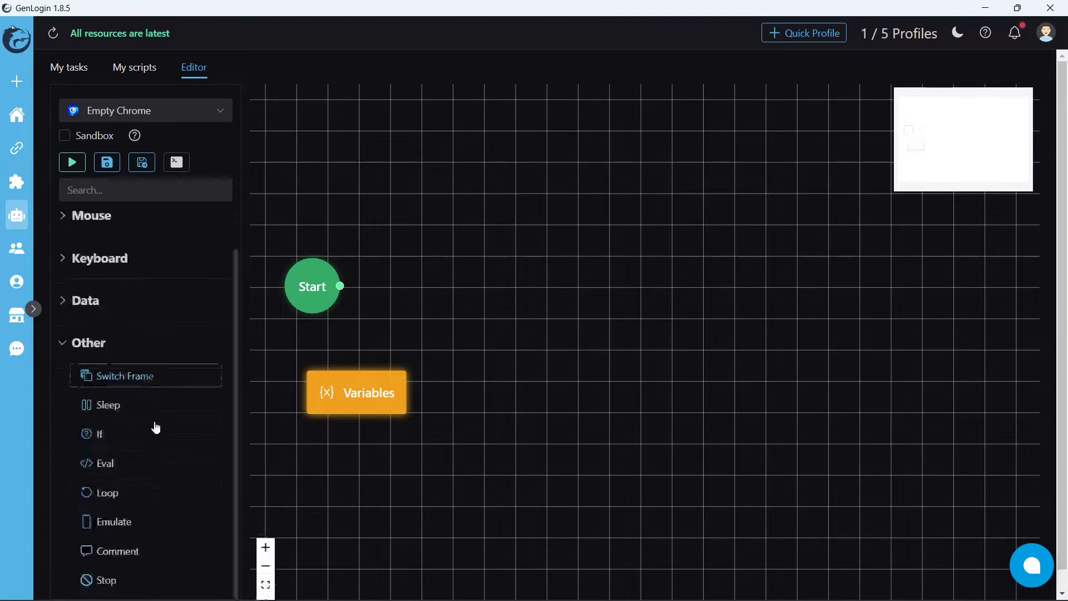
left_click(145, 580)
left_click_drag(508, 300, 762, 294)
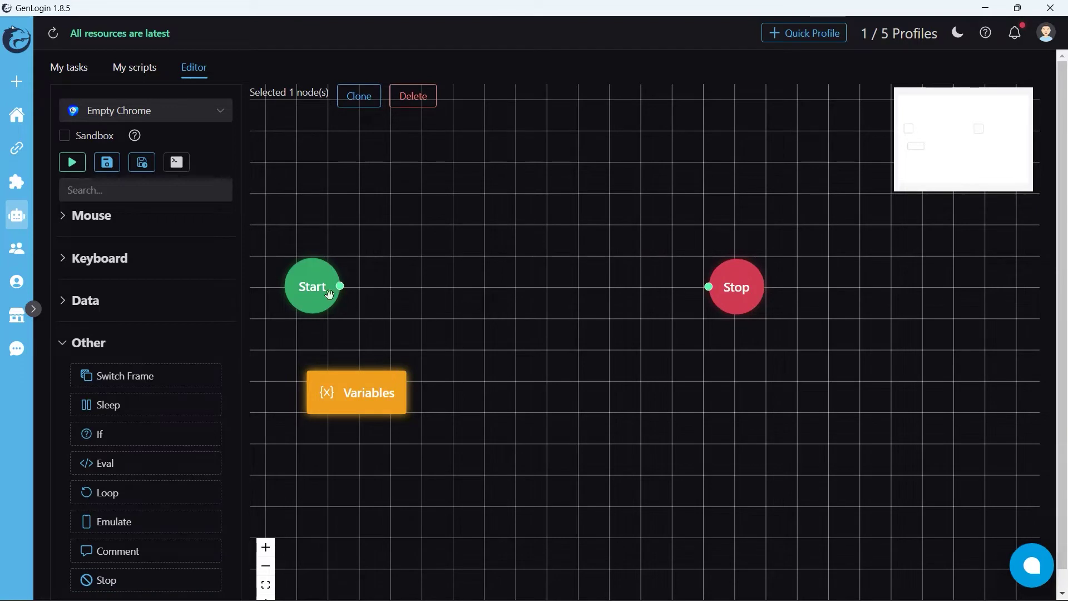
- Add a New tab node between Start and Stop and connect Start's output to it
scroll(131, 262, "up", 1)
left_click(112, 225)
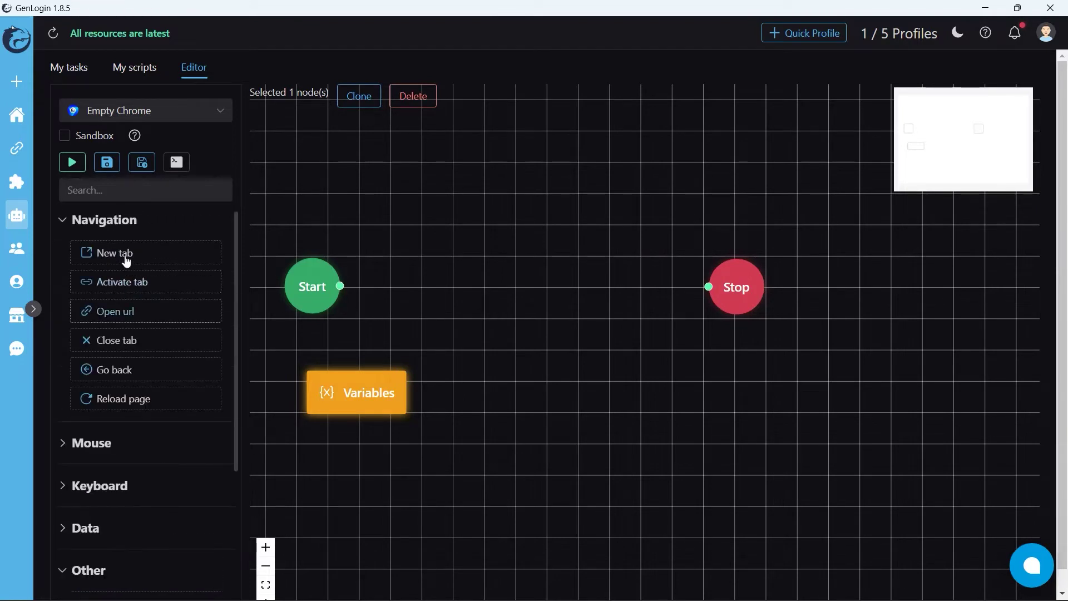
left_click(127, 261)
left_click_drag(620, 297, 482, 301)
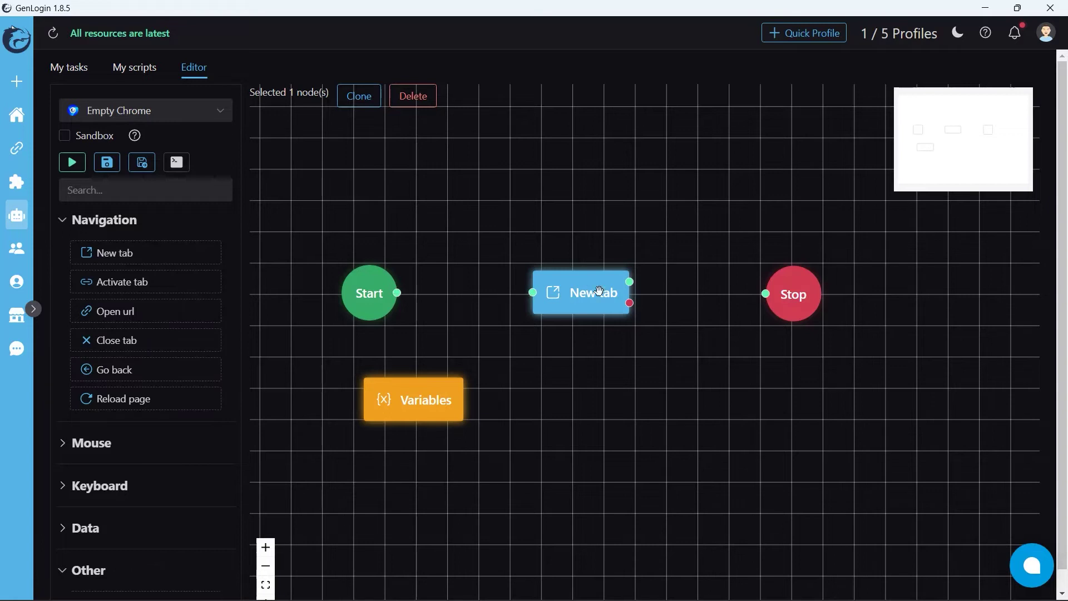
left_click_drag(756, 296, 736, 298)
left_click_drag(454, 308, 532, 291)
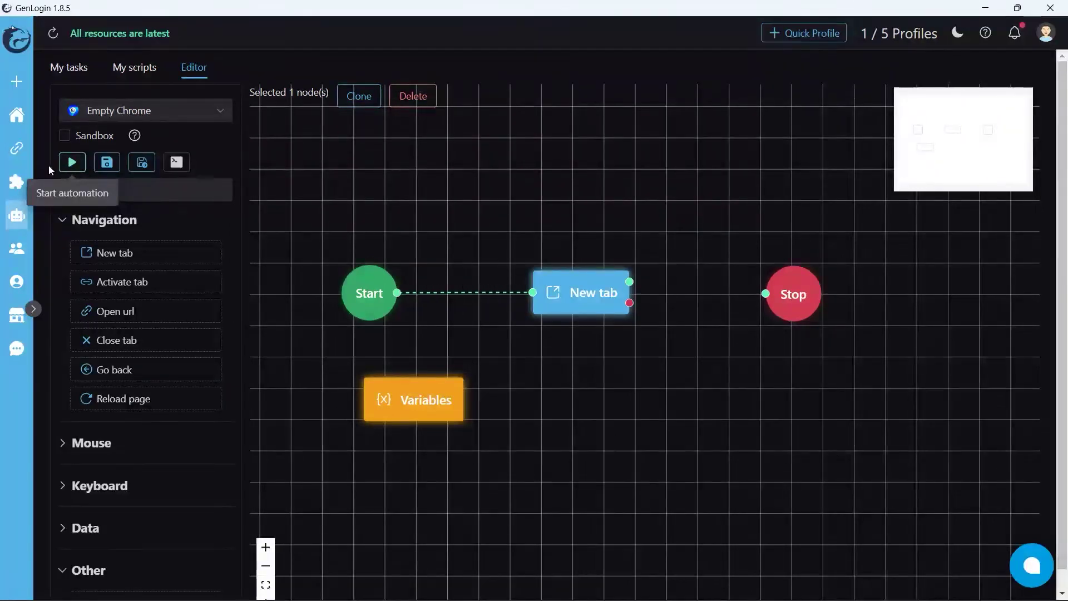
- Run the automation with the blank New tab node, and close the launched browser and the run log
left_click(73, 163)
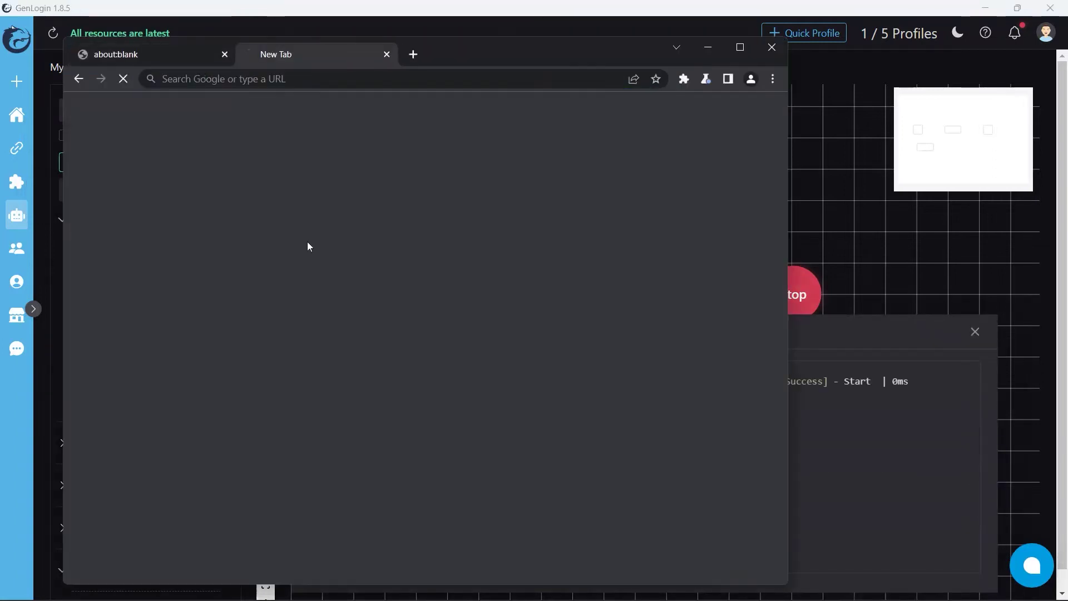
left_click_drag(469, 54, 443, 49)
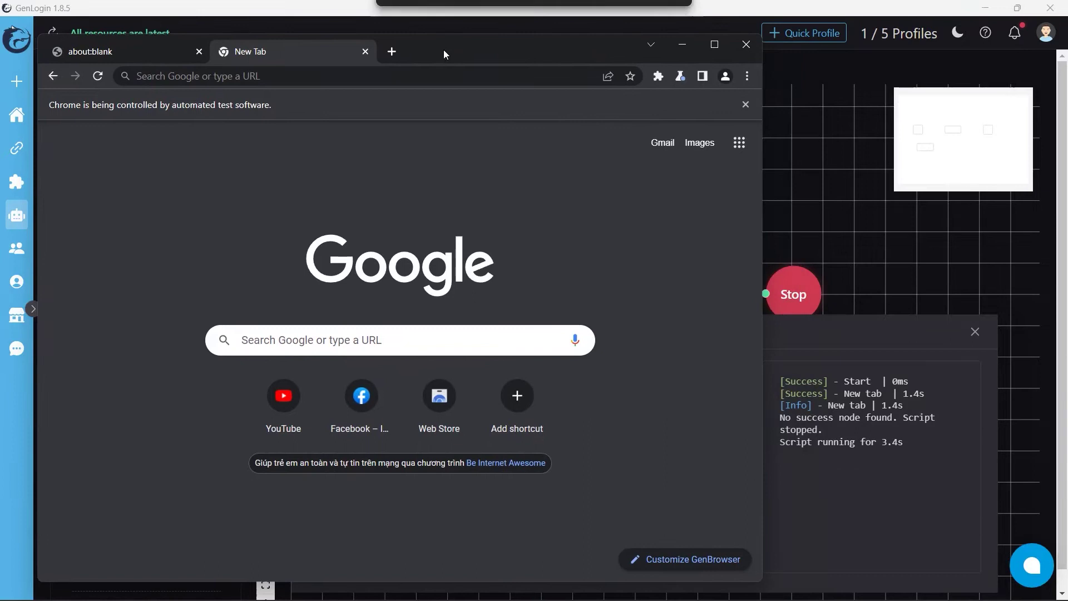
left_click(746, 47)
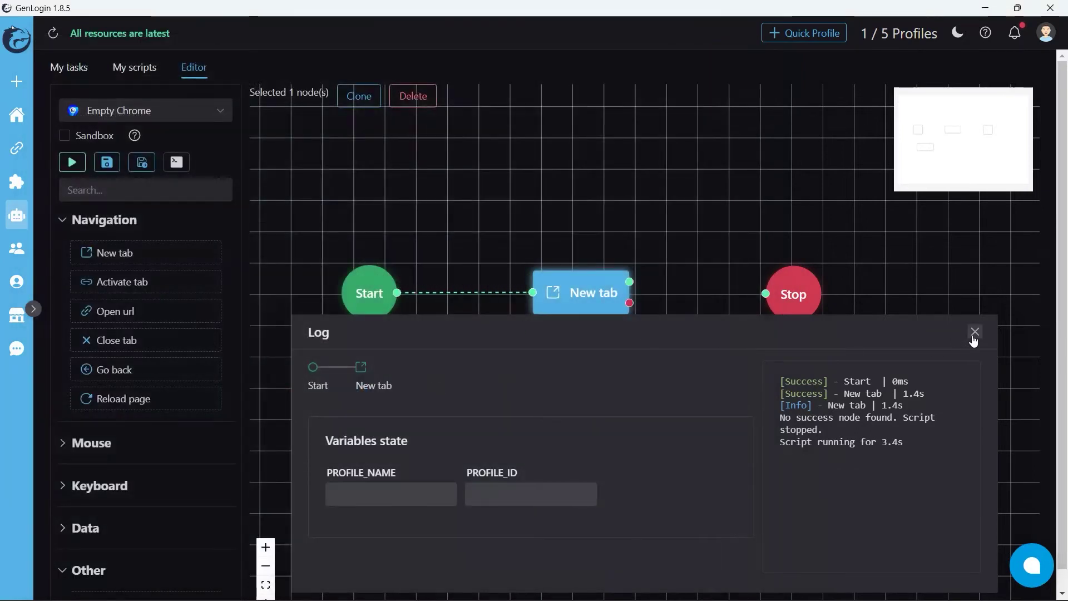
left_click(974, 338)
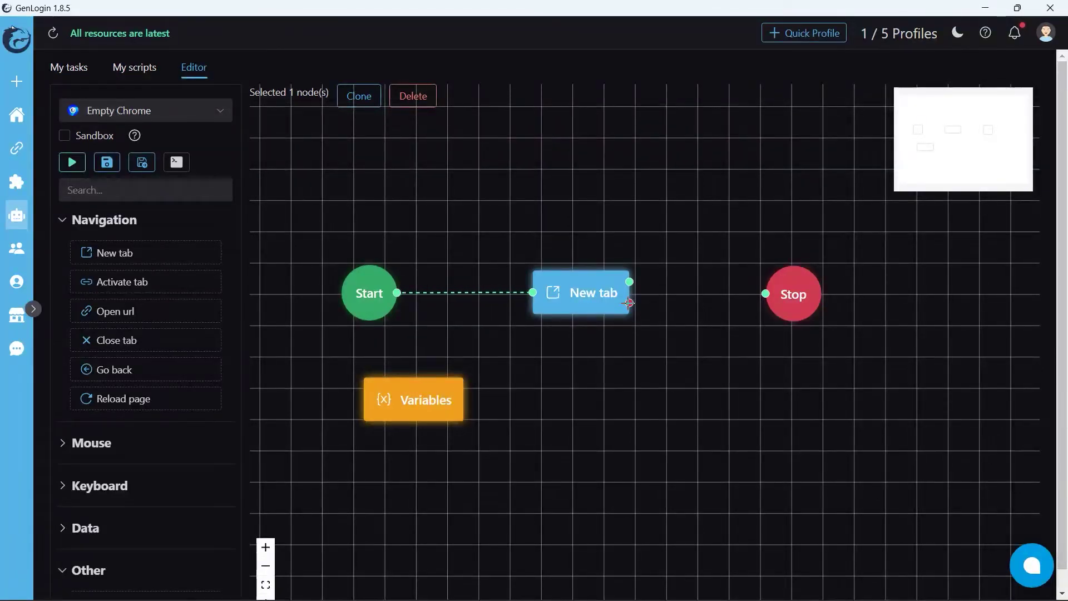
double_click(583, 297)
left_click(408, 235)
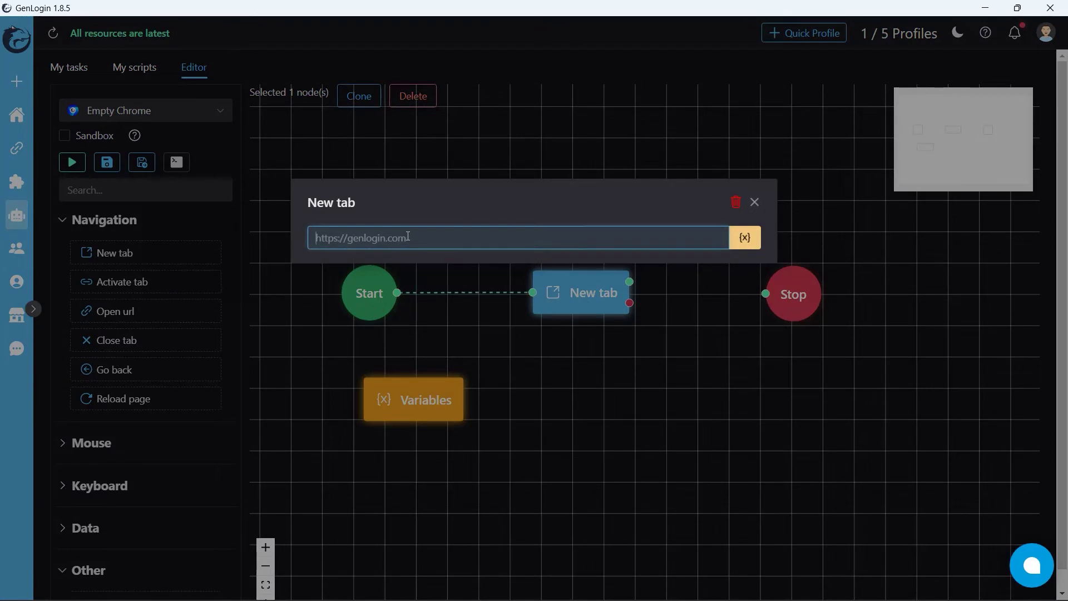
type("https")
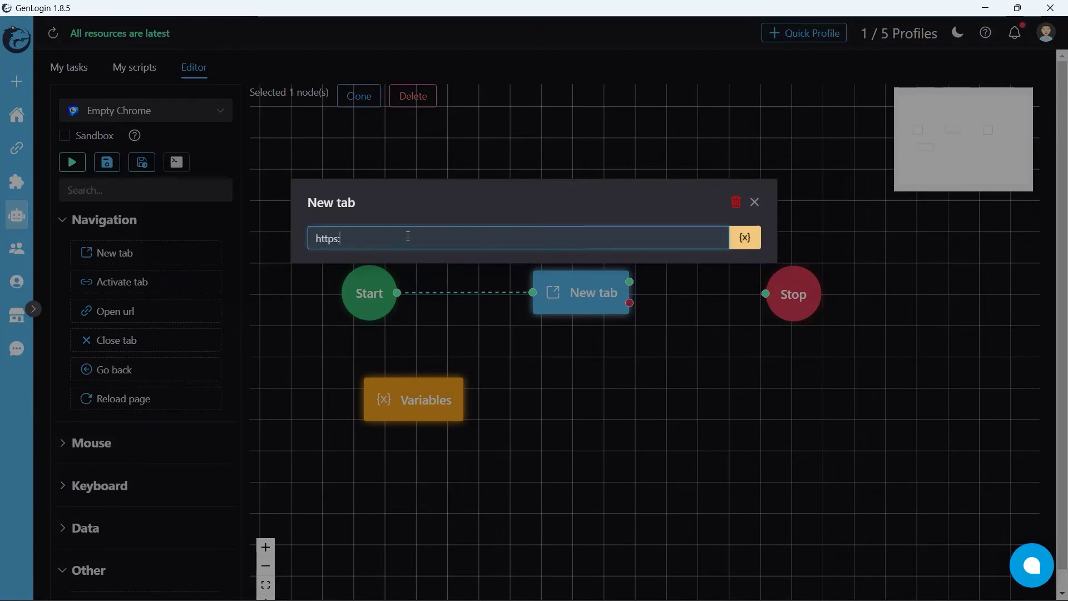
type("://www.")
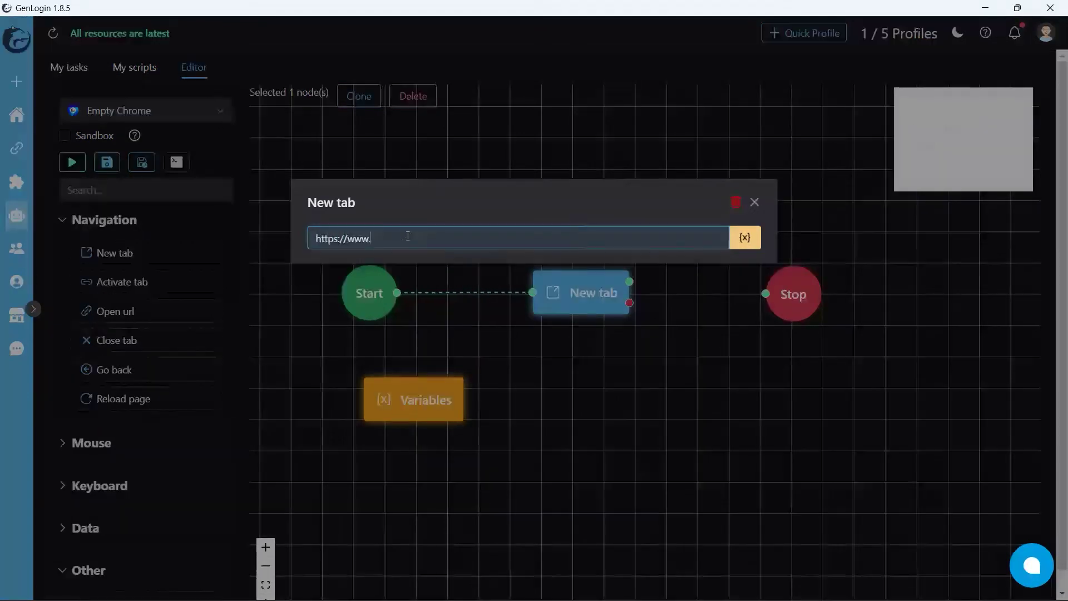
type("youtube.com")
left_click(487, 322)
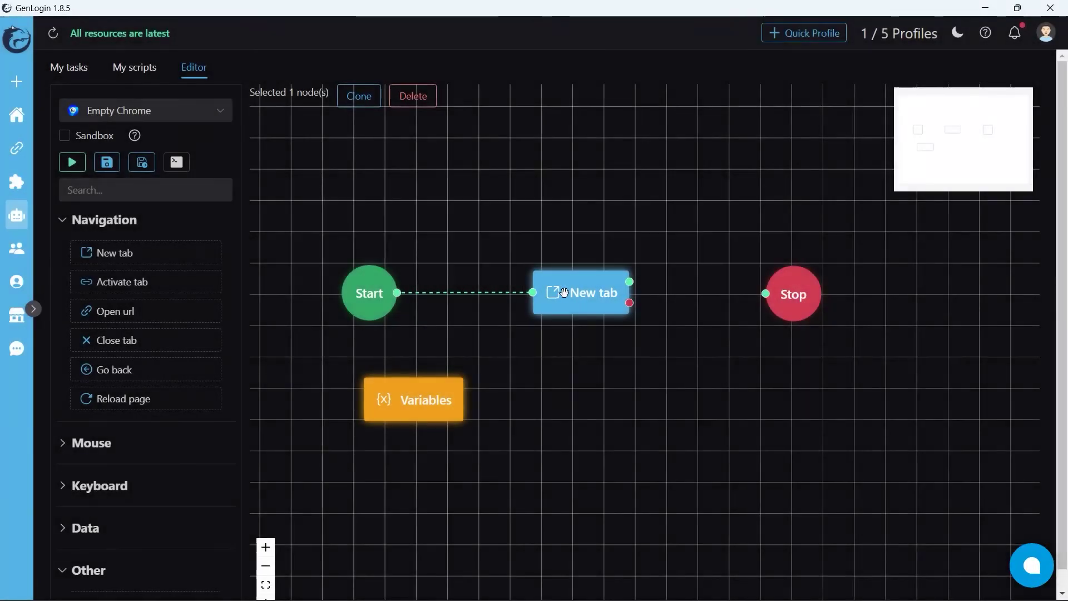
- Run the automation again to test the YouTube tab, and close the browser and the run log
left_click(73, 165)
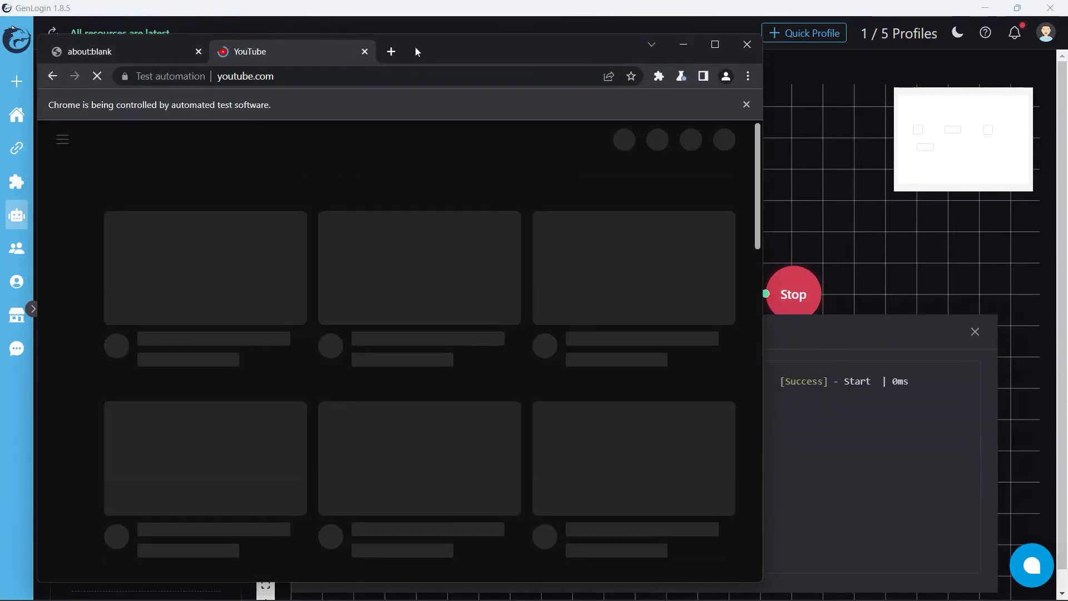
left_click_drag(415, 49, 482, 44)
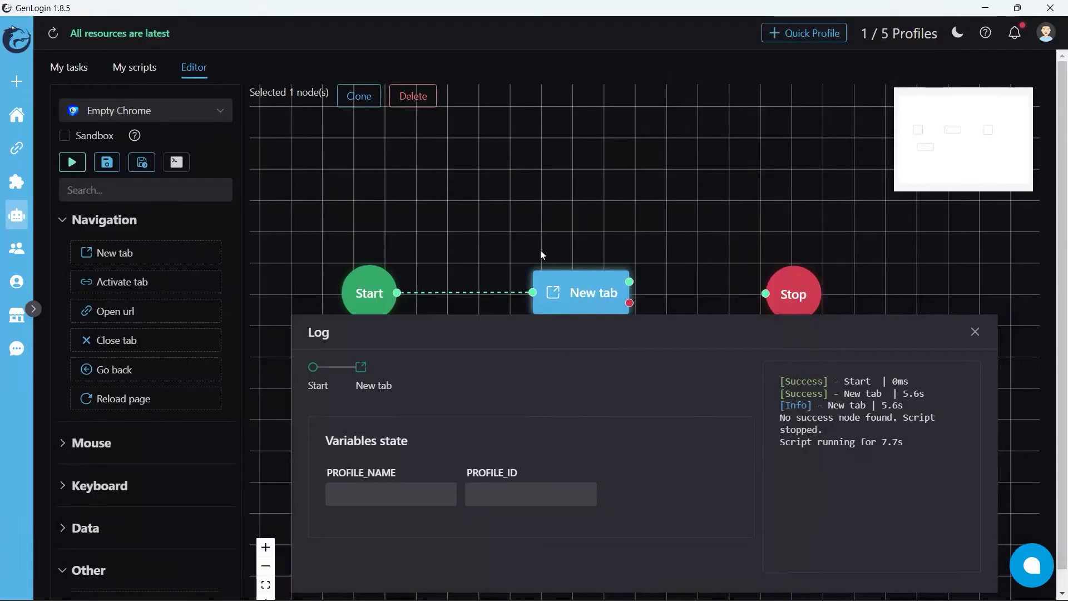
left_click(976, 333)
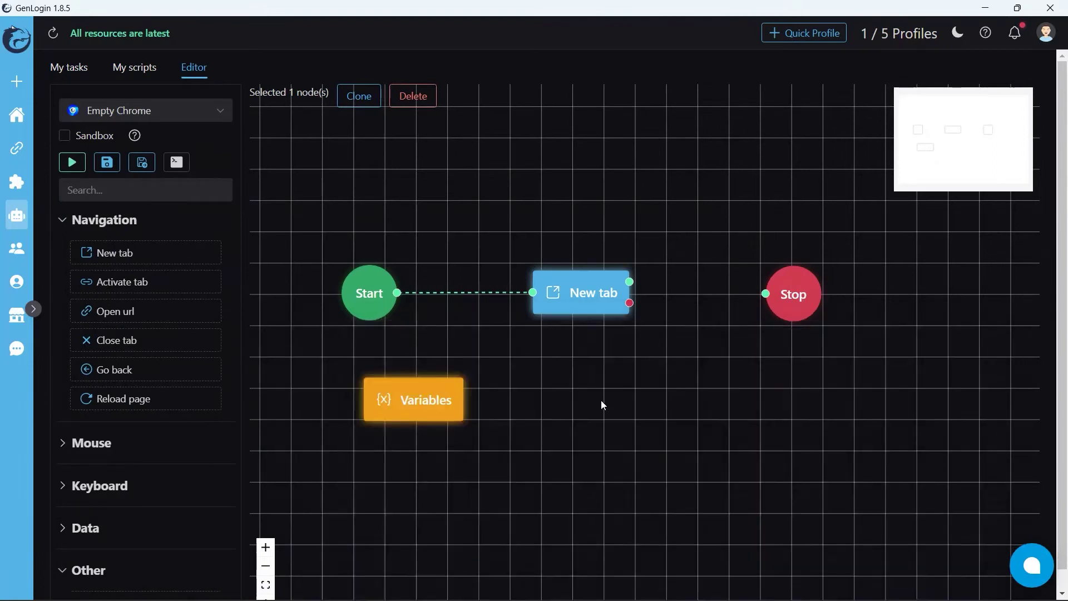
- Open the Variables node's settings
left_click_drag(601, 399, 619, 346)
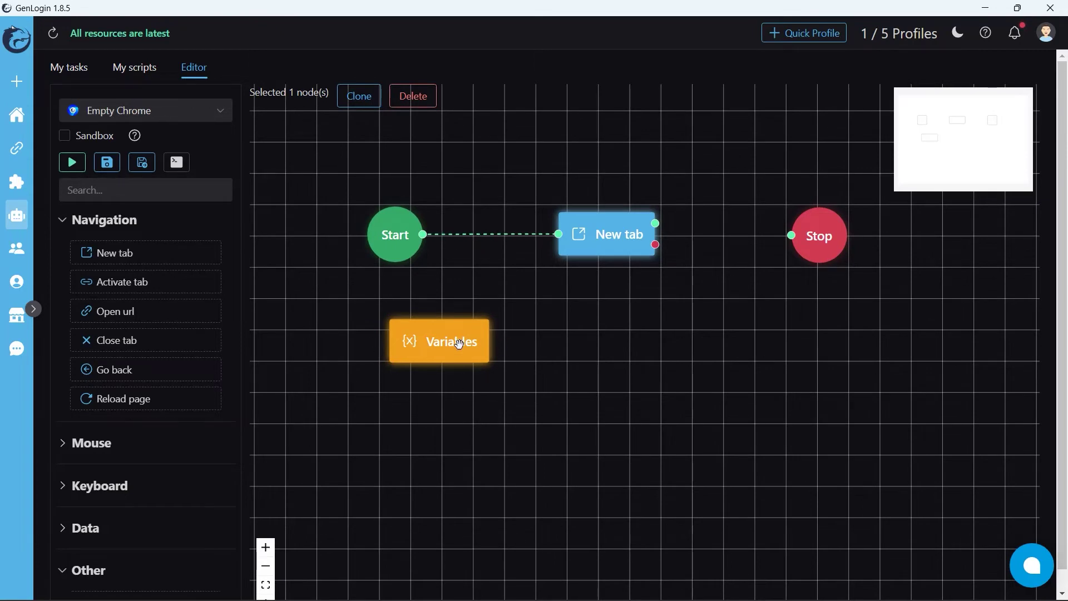
double_click(447, 352)
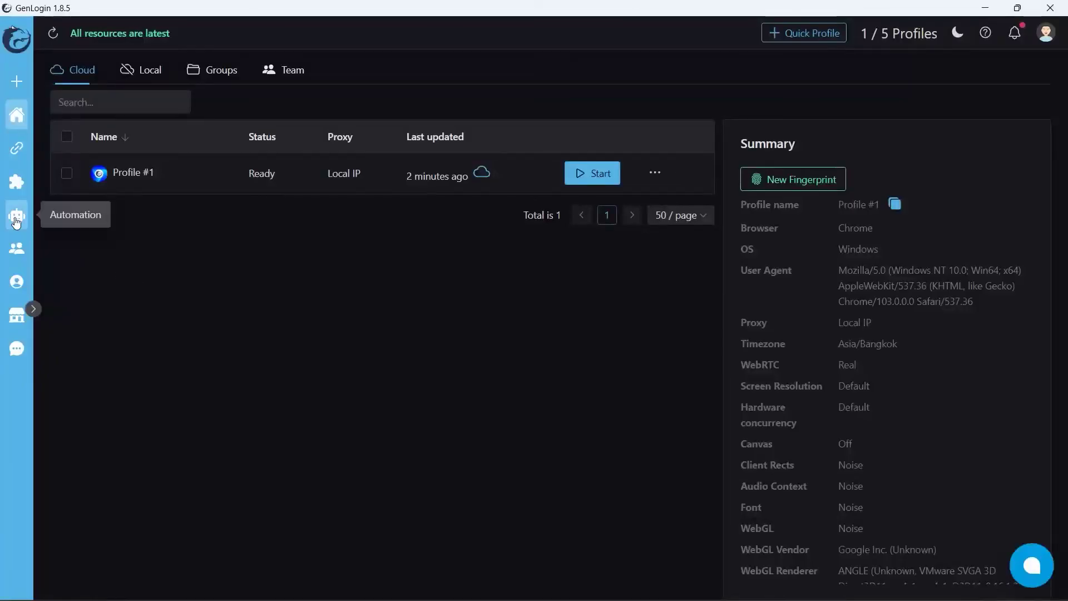
- Start a fresh script in the Automation editor with a New tab node placed beside Start and connected to it
left_click(17, 215)
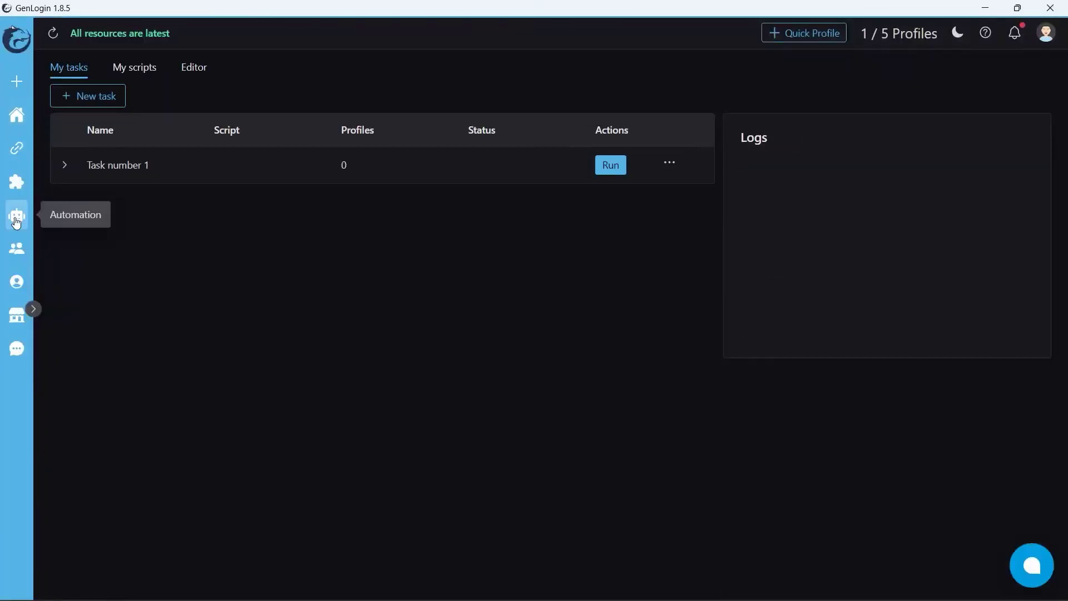
left_click(188, 65)
left_click_drag(433, 265, 466, 245)
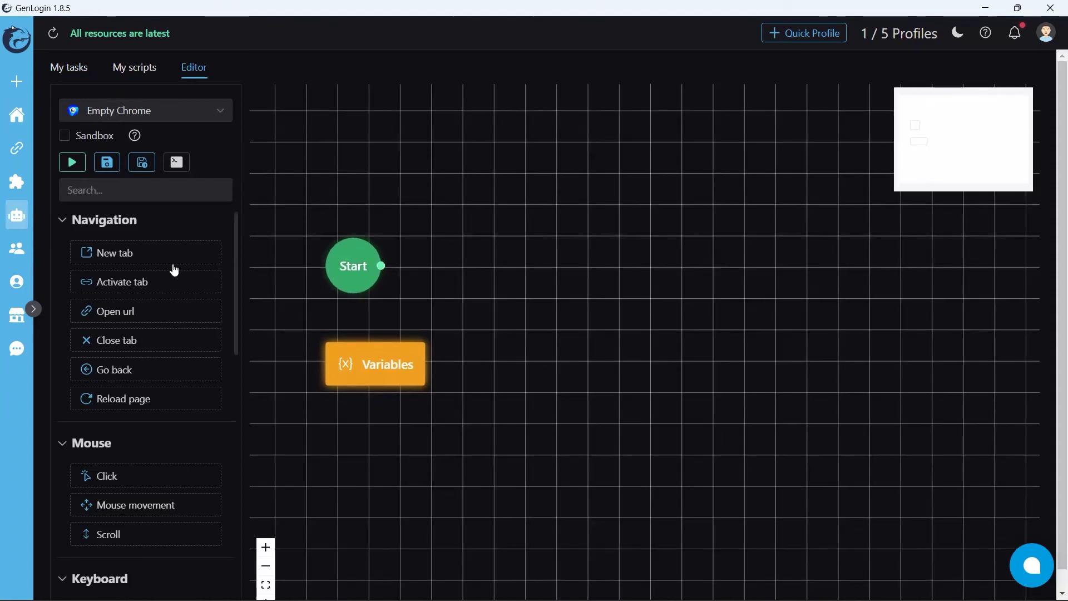
left_click(126, 254)
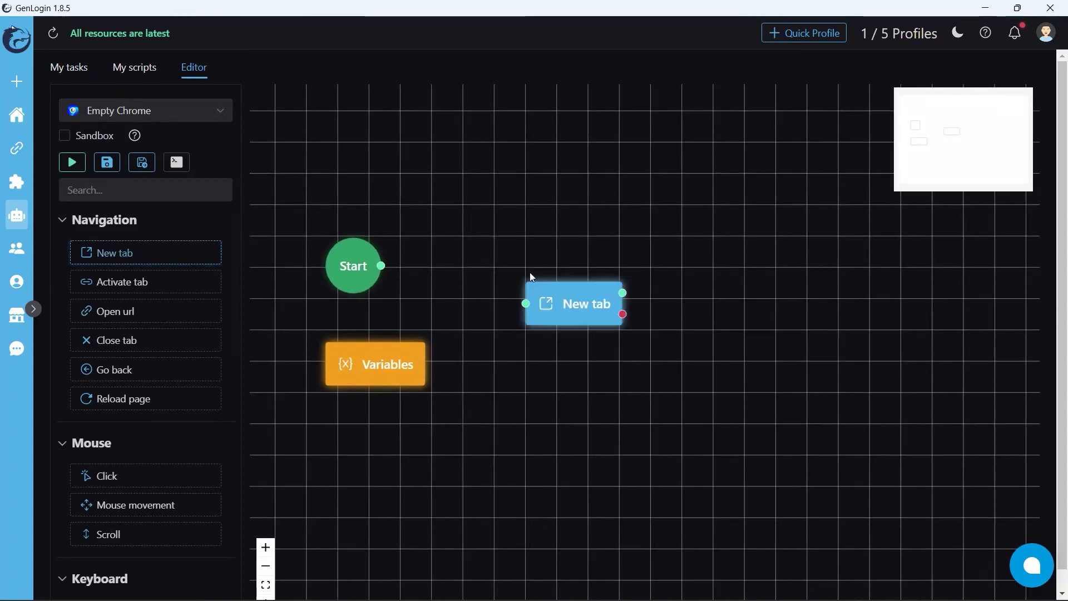
left_click_drag(569, 304, 478, 267)
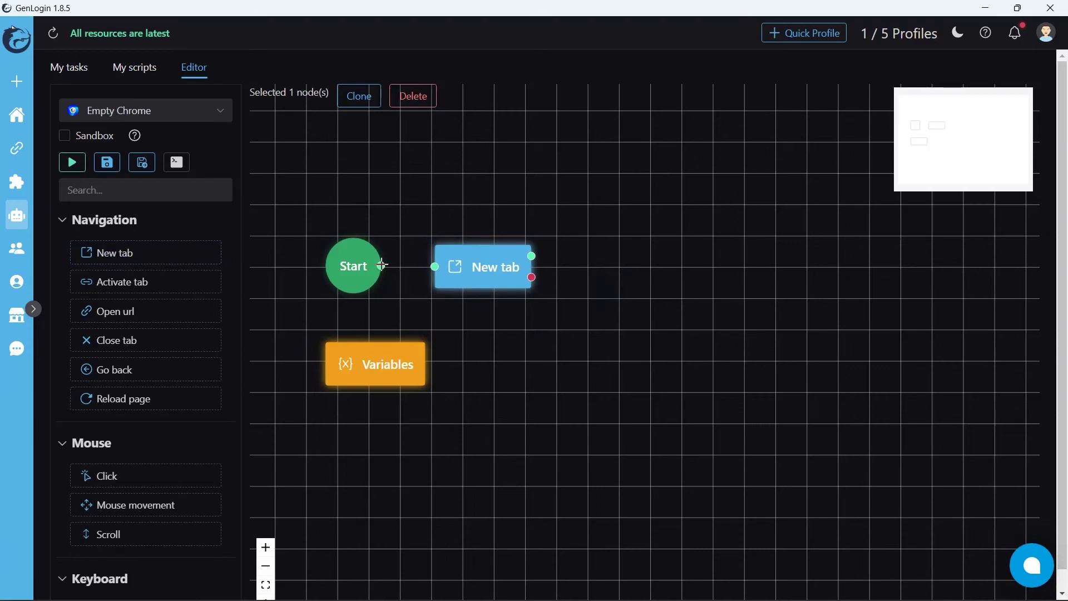
left_click_drag(419, 279, 483, 268)
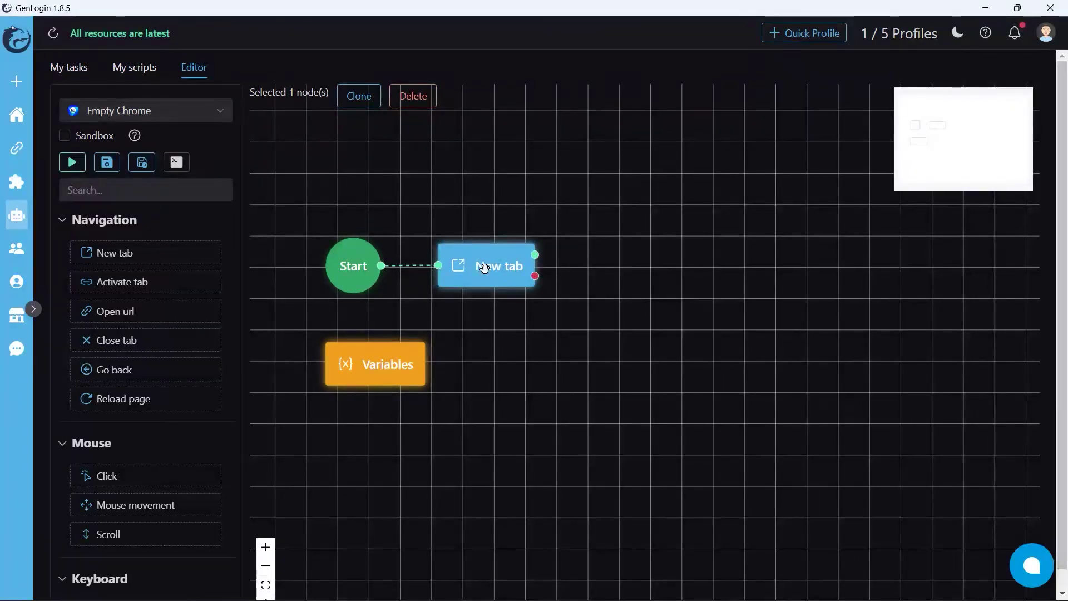
double_click(486, 269)
left_click(474, 241)
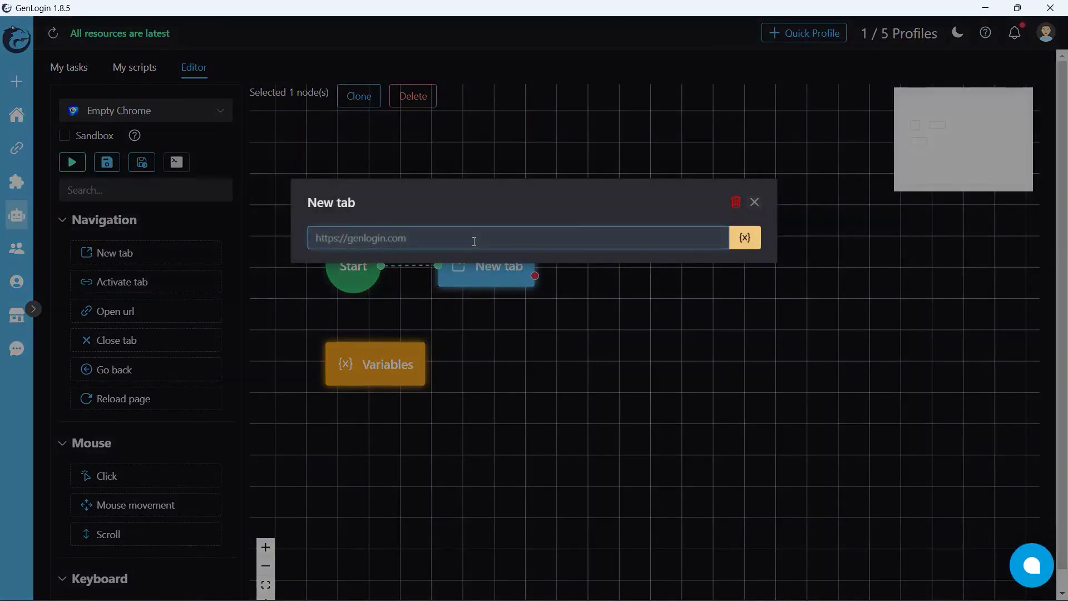
type("https://www.youtube.com")
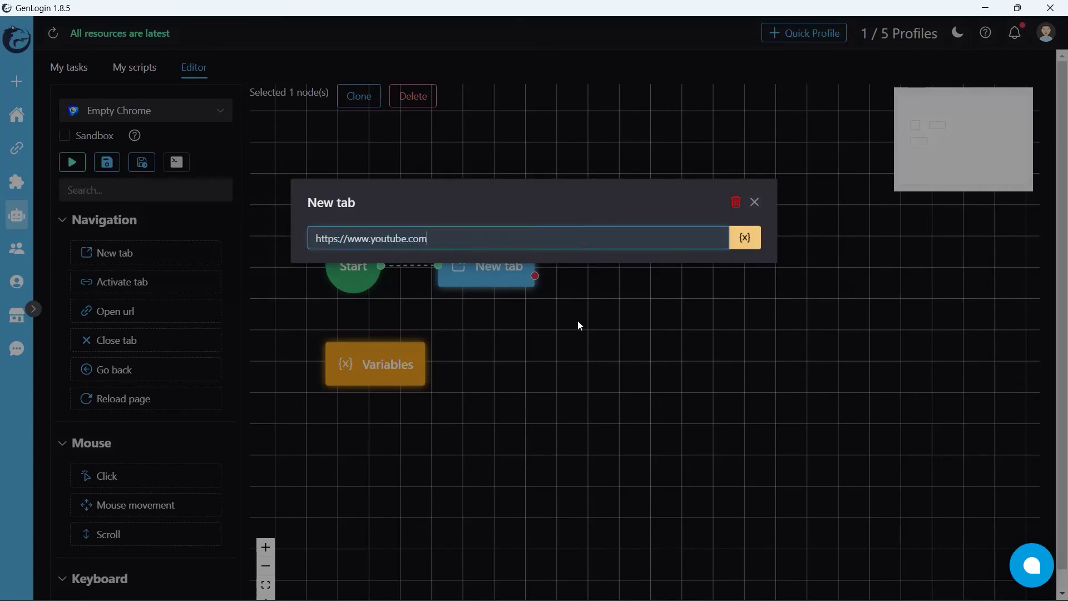
left_click(578, 325)
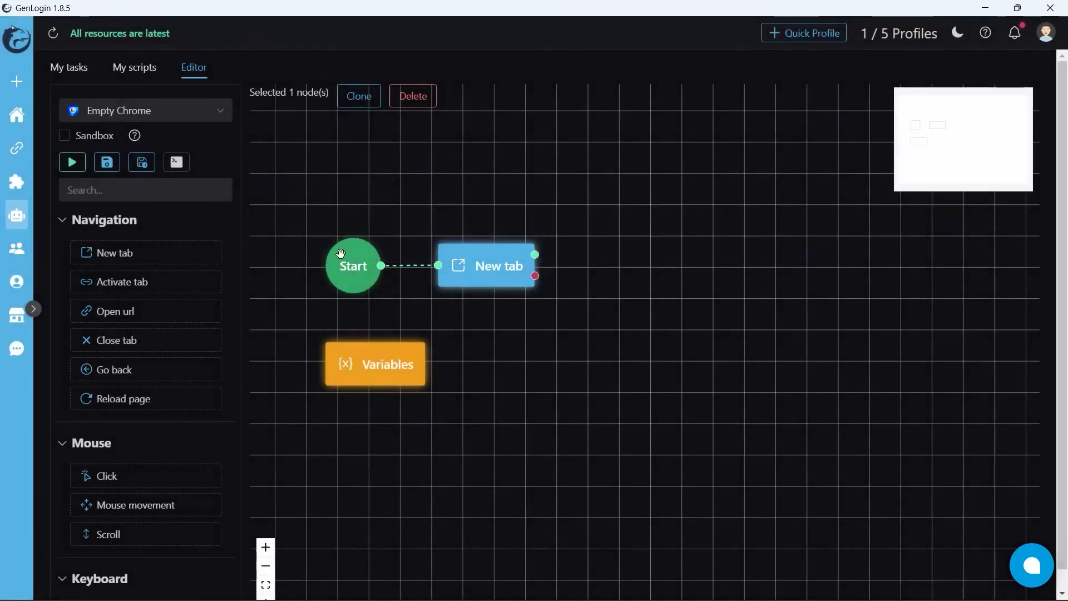
- Add a second New tab node to the right of the first and connect the first node's success output to it
left_click_drag(111, 252, 619, 252)
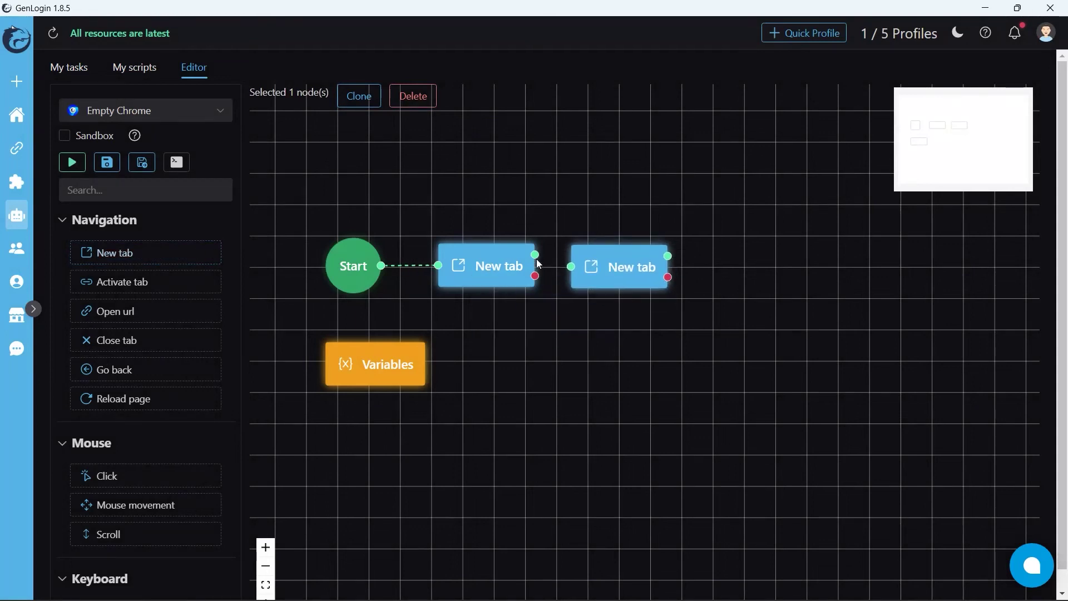
left_click_drag(536, 259, 521, 258)
left_click(517, 259)
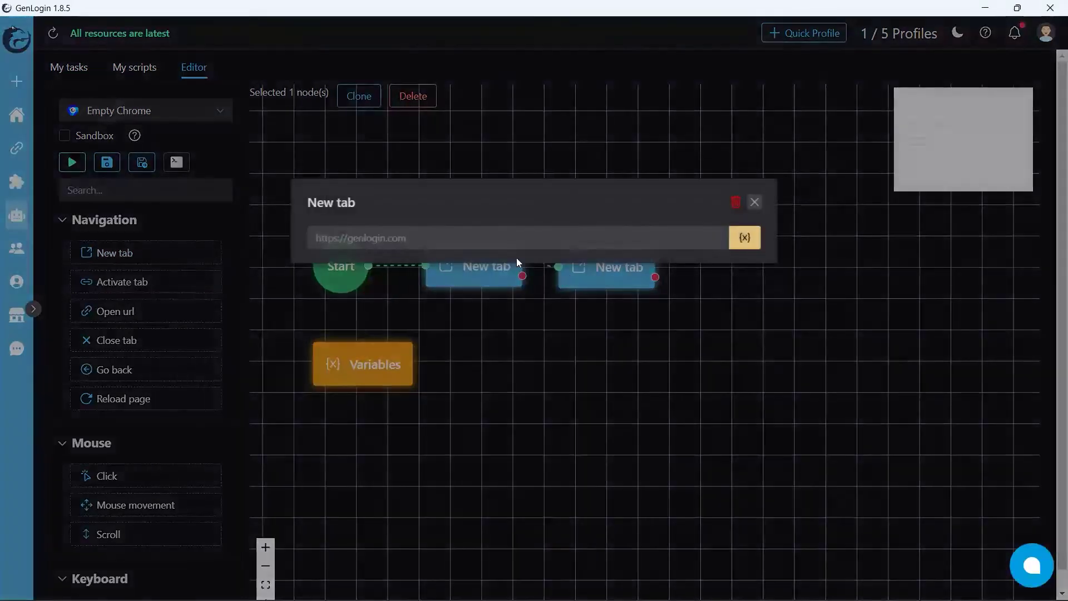
left_click(501, 235)
type("https://www.amazon.com")
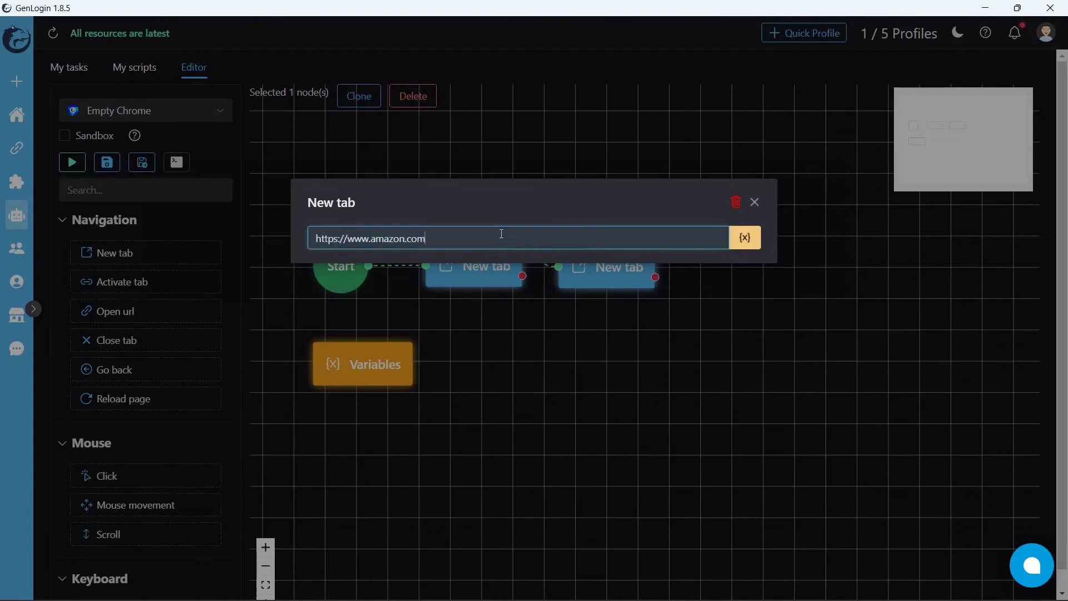
left_click(626, 311)
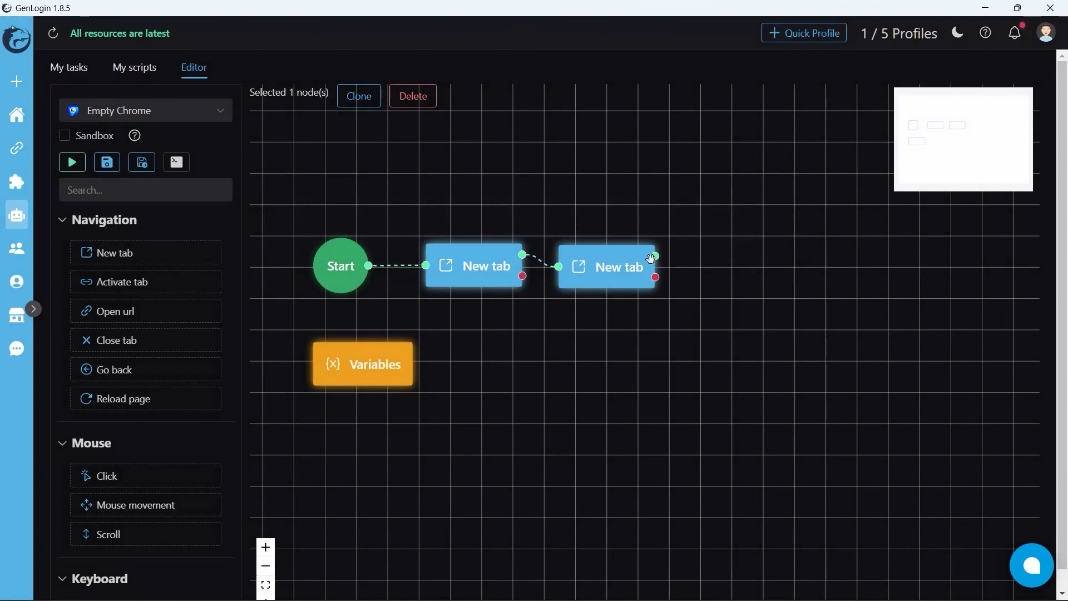
left_click_drag(111, 253, 729, 268)
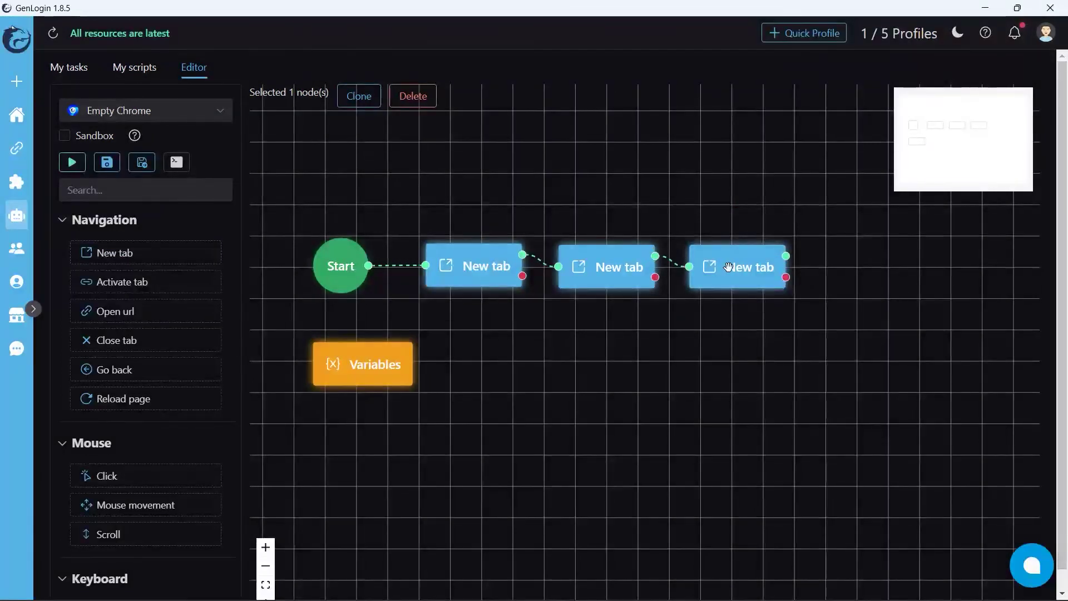
left_click(729, 267)
left_click(479, 241)
type("https://www.twitter.com")
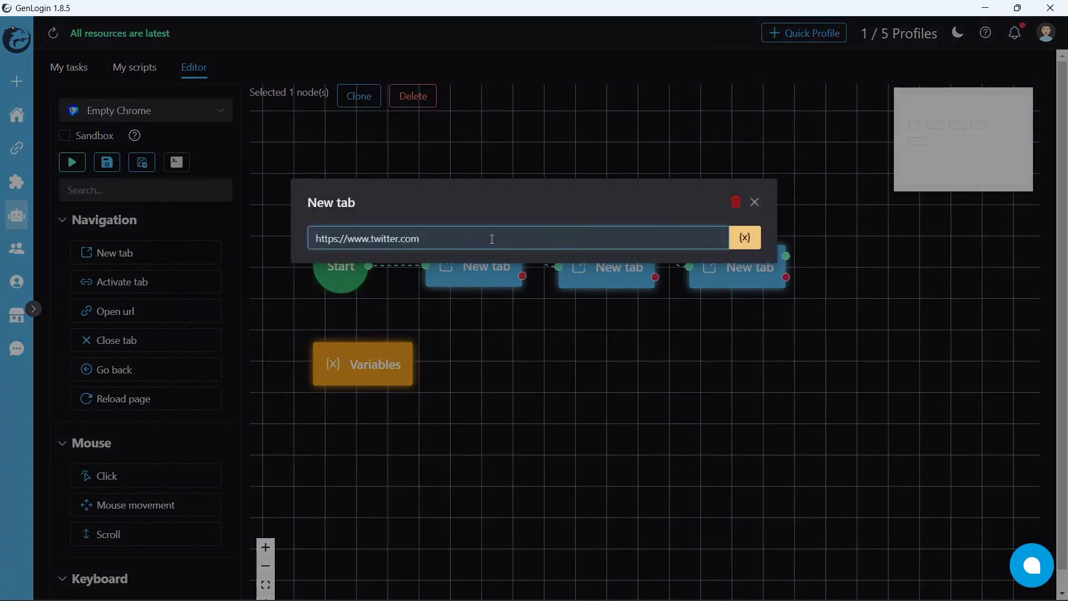
left_click(690, 339)
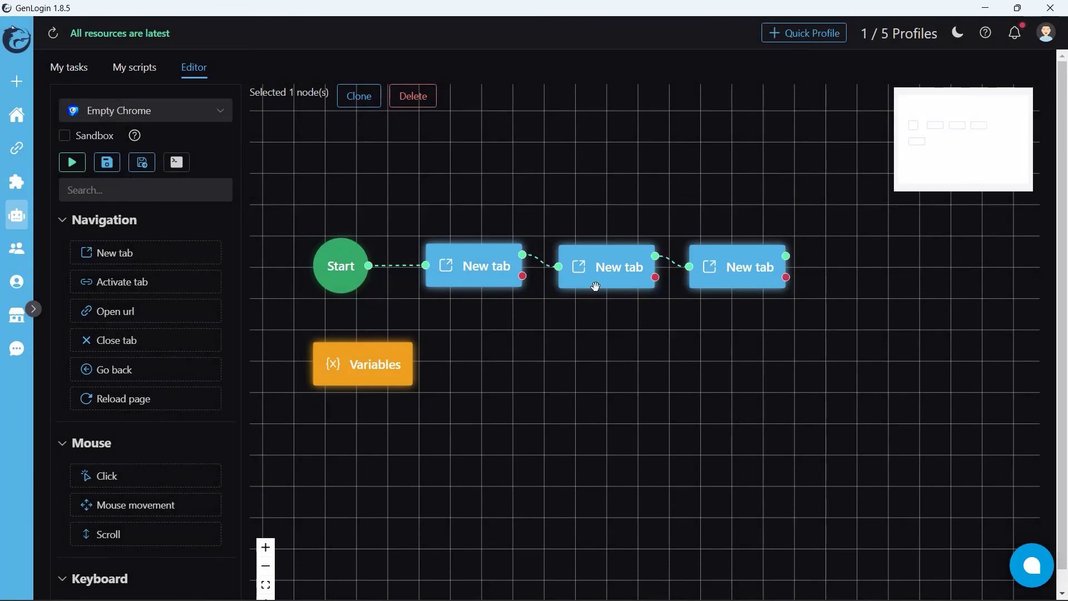
- Run the script to test the three New tab nodes, check the opened Twitter page, and close the test browser and the log
left_click(78, 169)
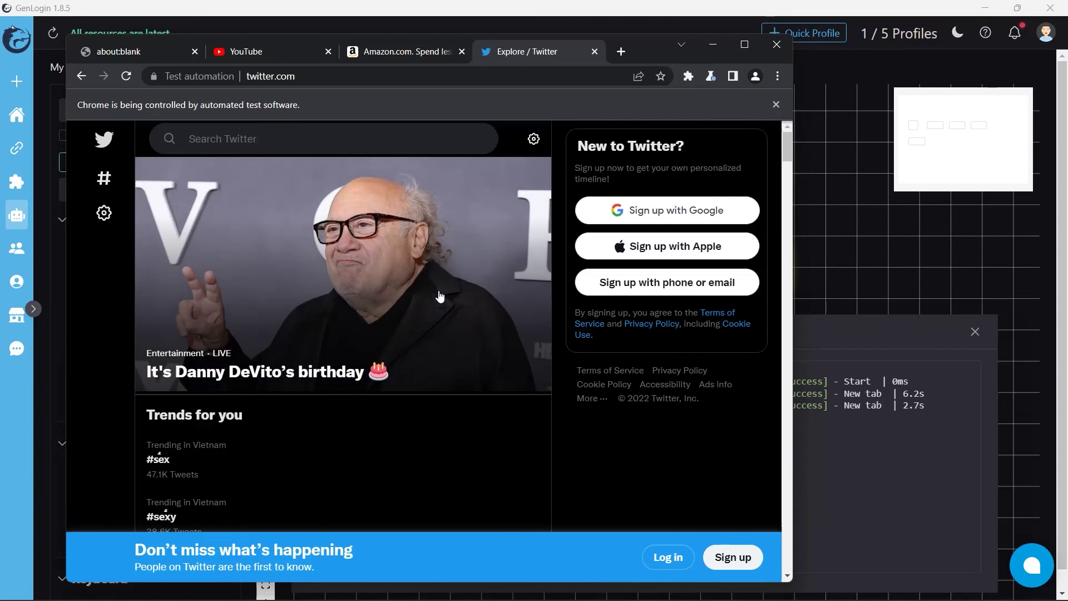
scroll(519, 297, "down", 2)
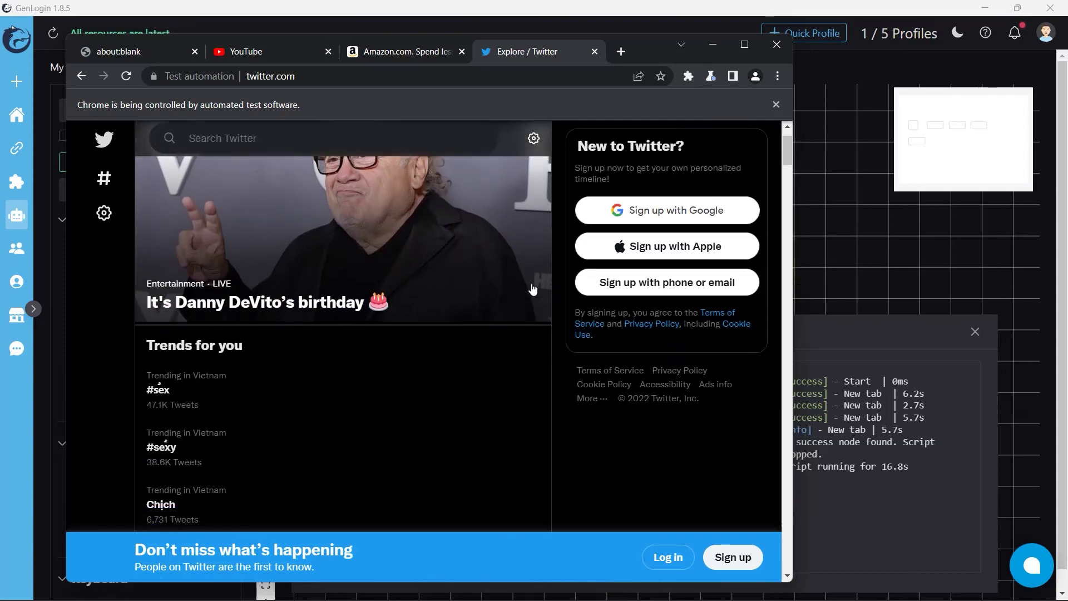
left_click(776, 44)
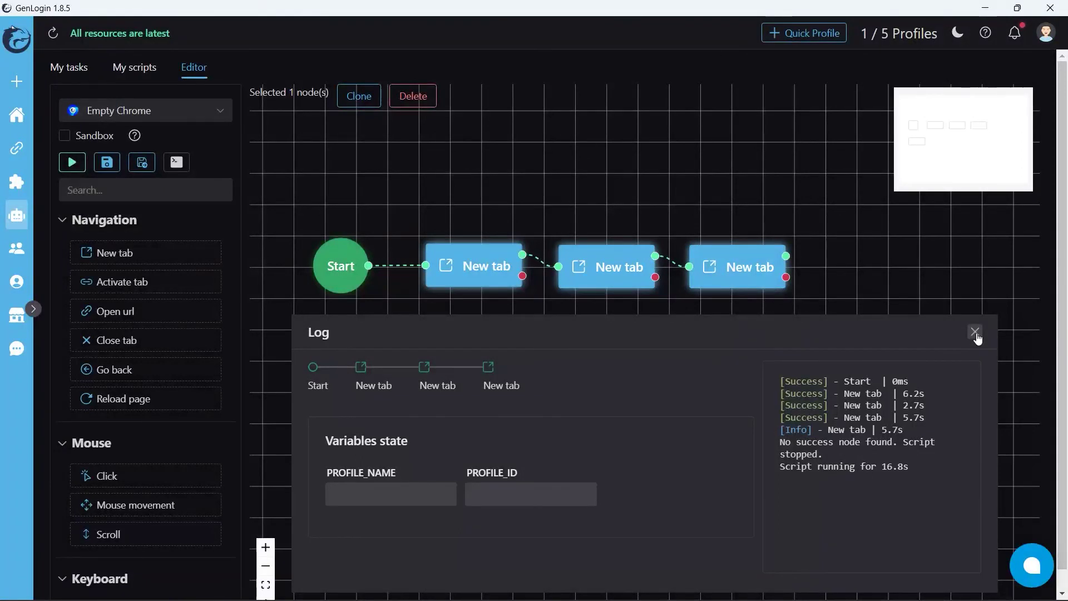
left_click(389, 494)
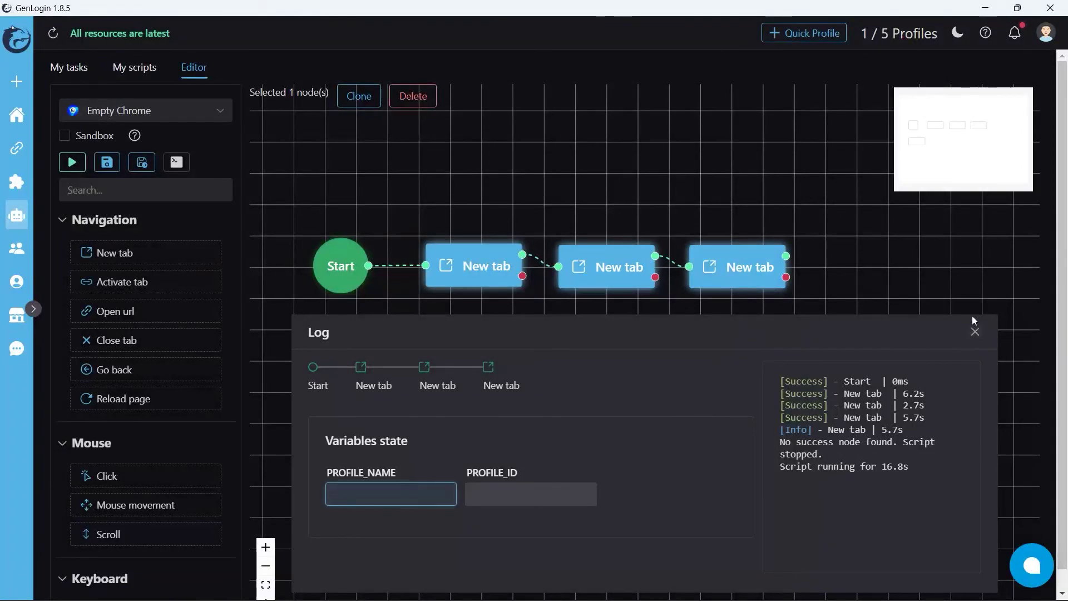
left_click(974, 332)
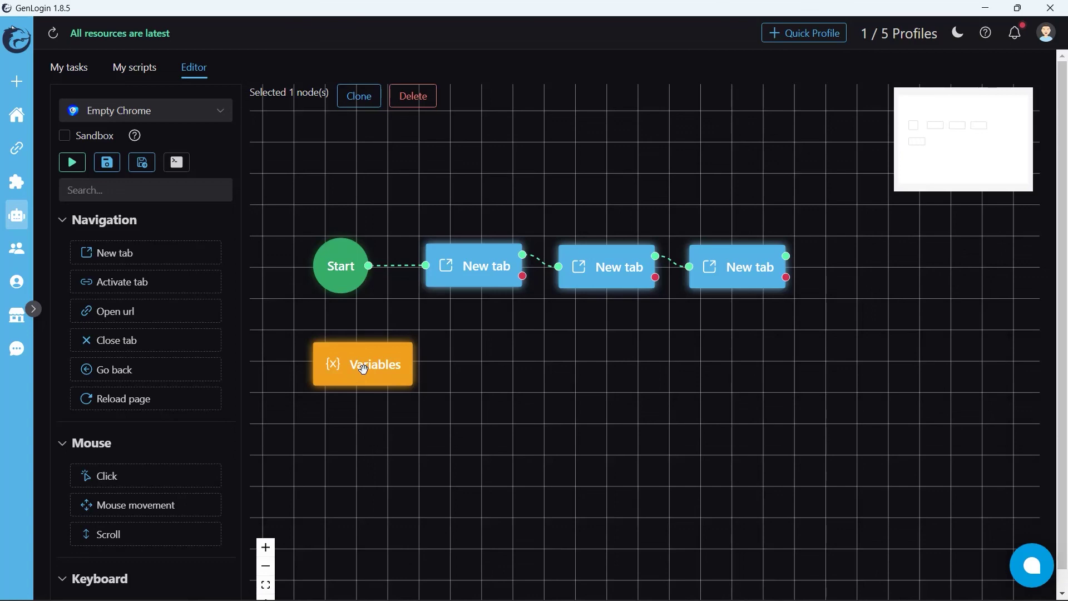